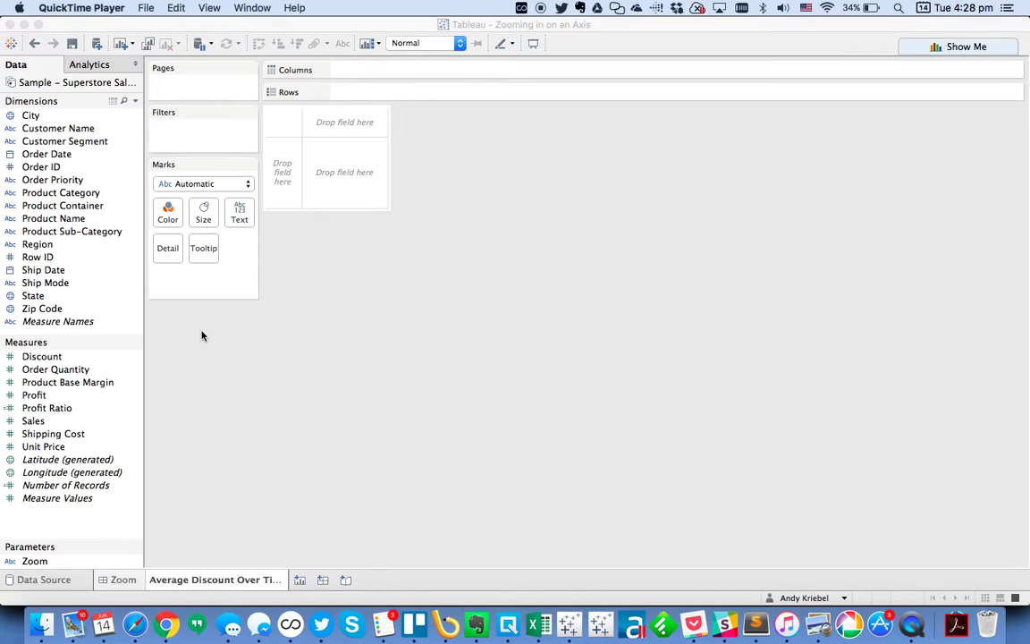
Plot average Discount as a line by continuous month of Order Date, then open the Discount axis settings
click(202, 336)
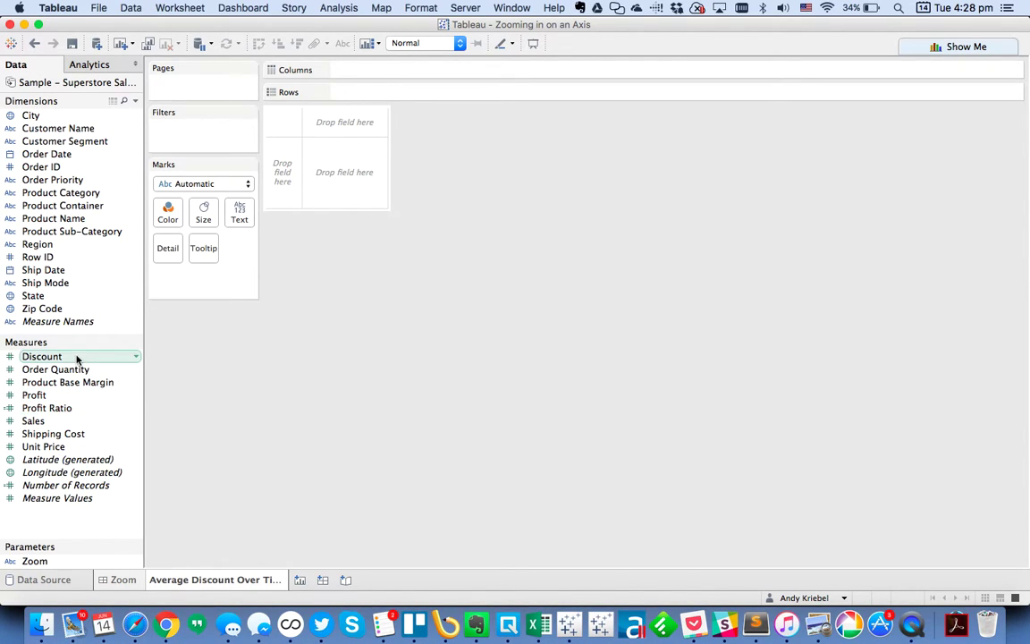
drag(76, 358, 363, 93)
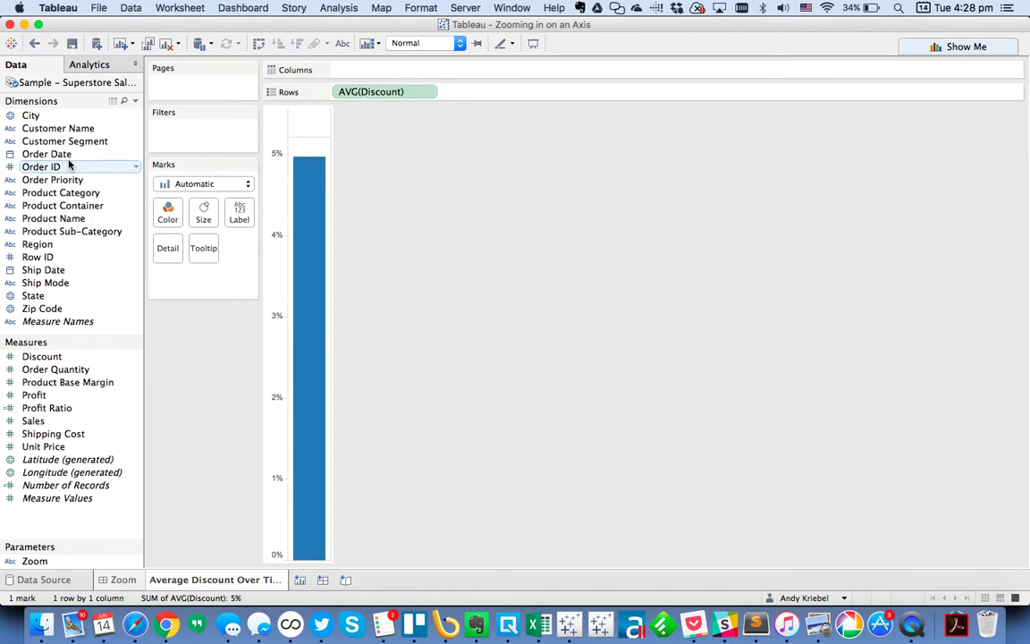
drag(40, 152, 344, 68)
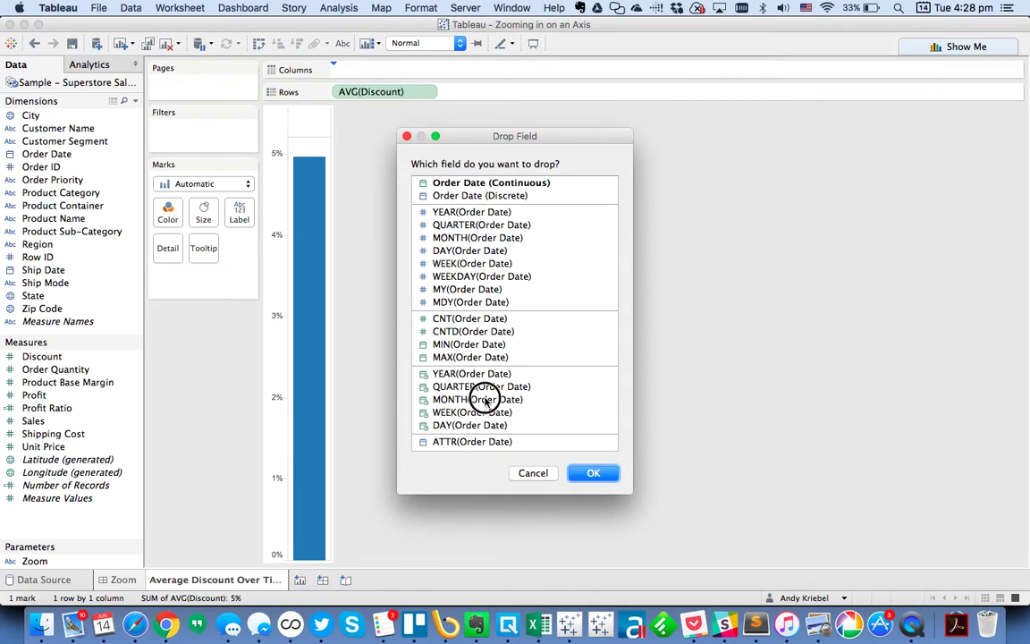
click(480, 398)
click(590, 473)
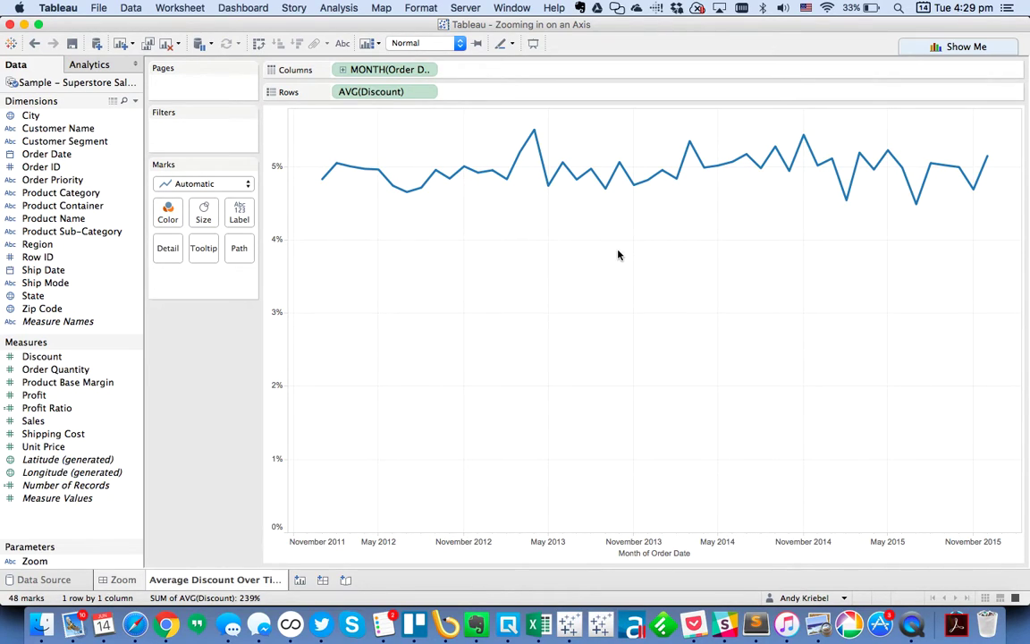
double_click(276, 344)
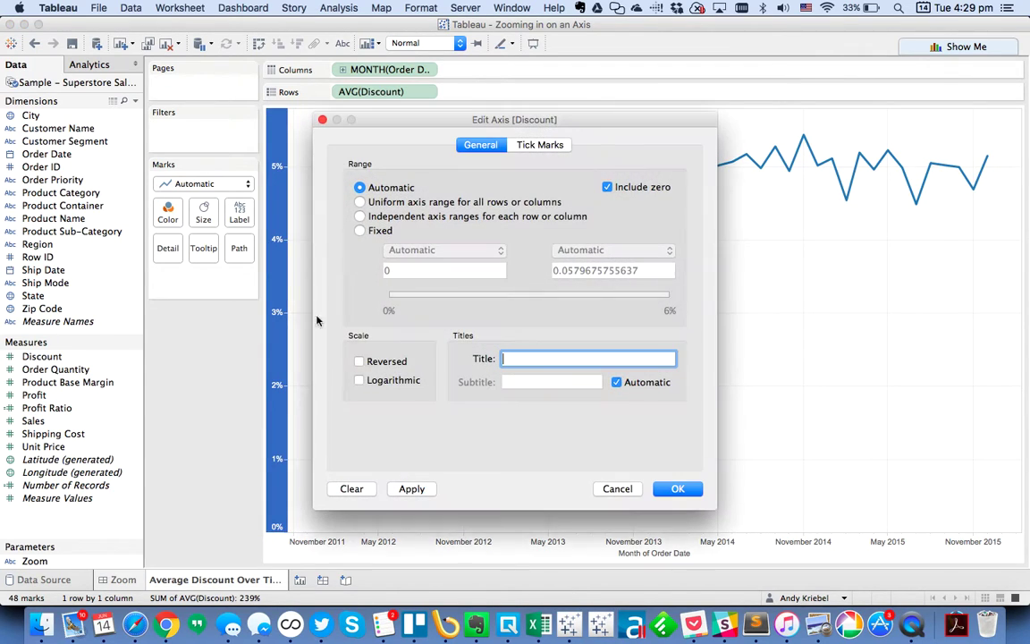
Preview the Discount axis without Include zero, then undo to restore the 0%-based axis
click(620, 188)
click(676, 489)
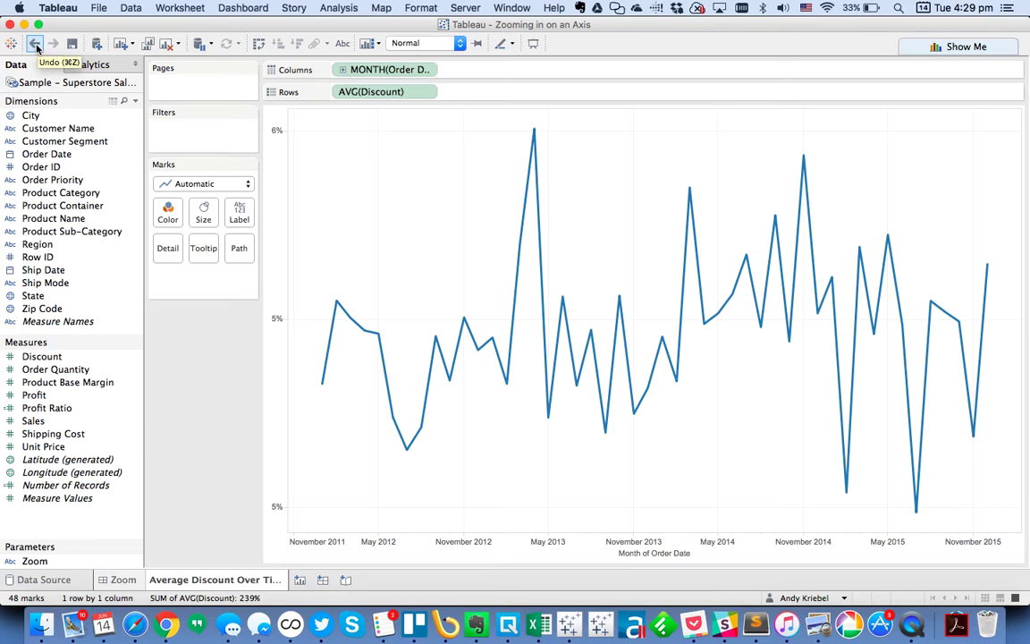
click(35, 46)
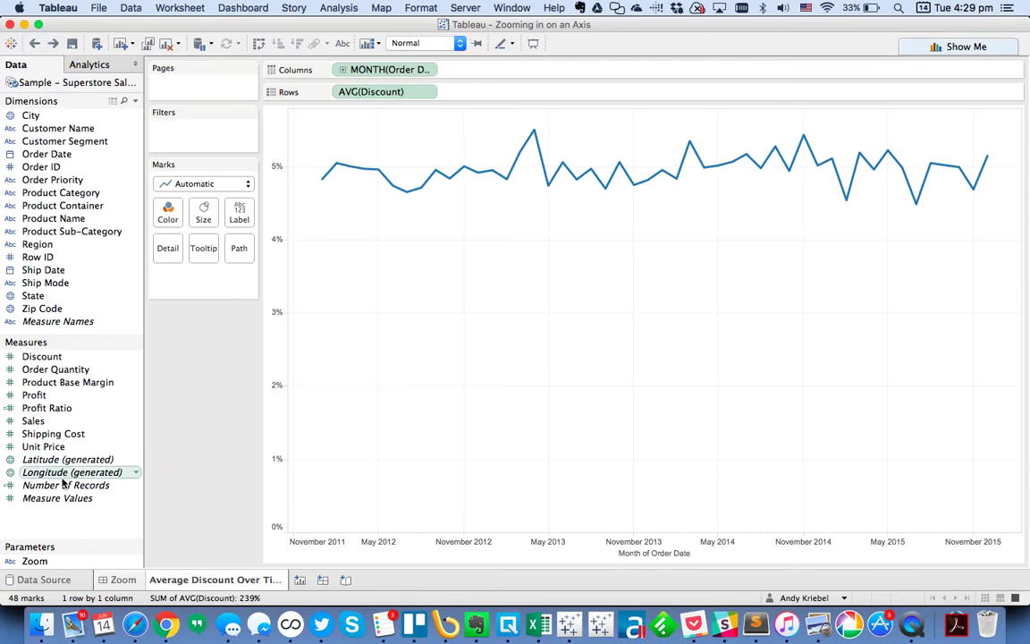
Create a String parameter 'zoom in?' with a list of values Yes and No
click(134, 102)
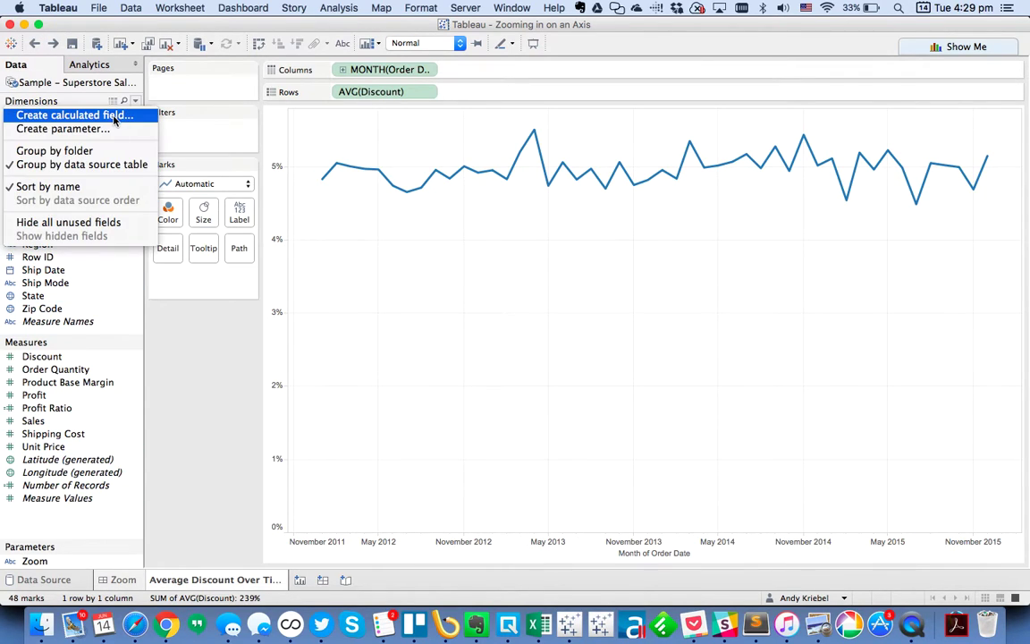
click(111, 131)
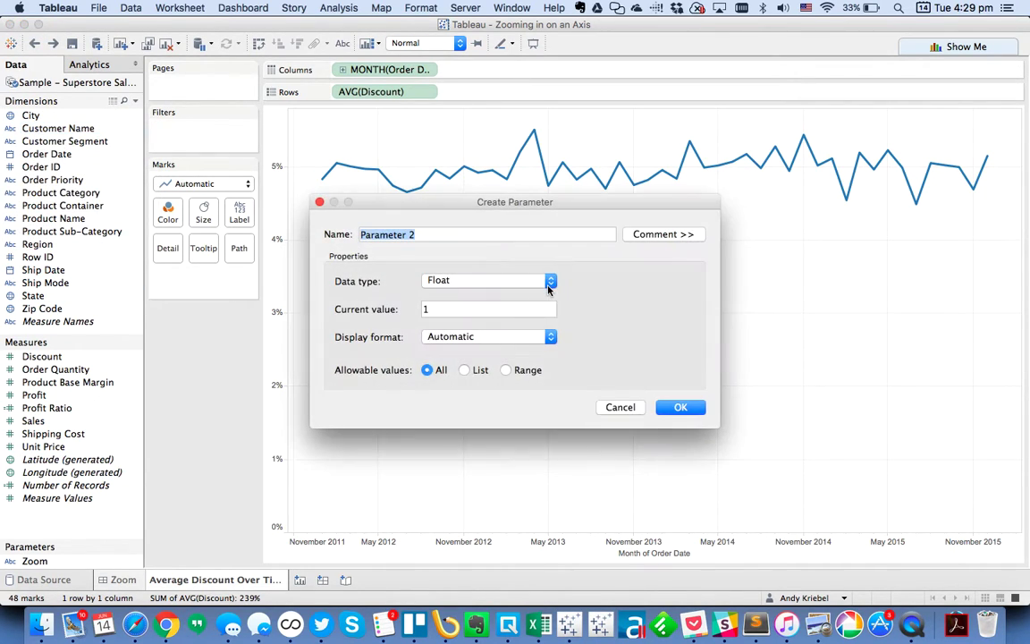
text(z)
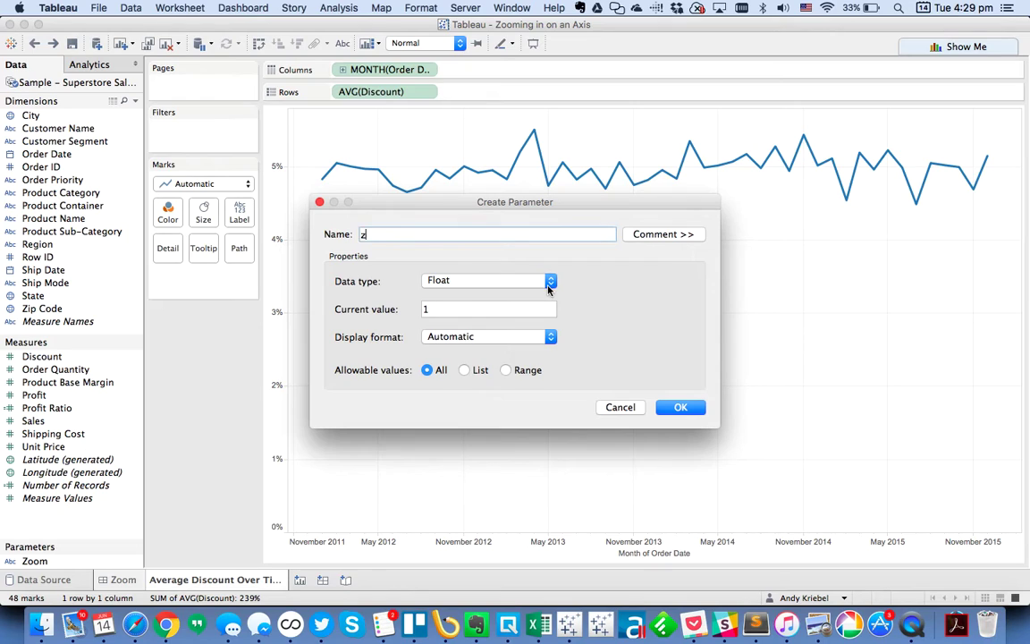
text(oom in?)
click(466, 283)
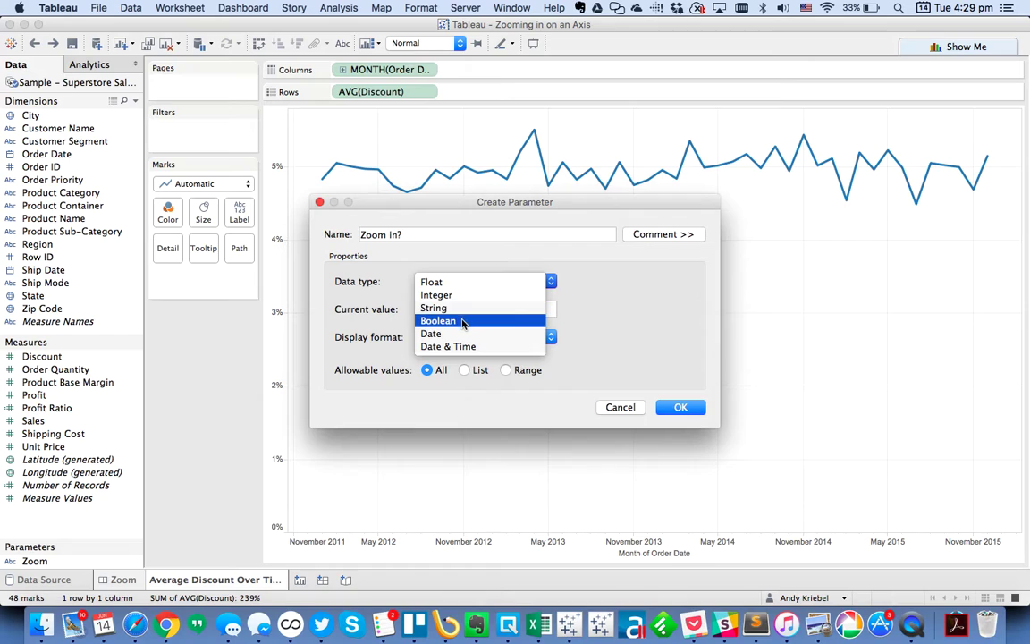
click(469, 307)
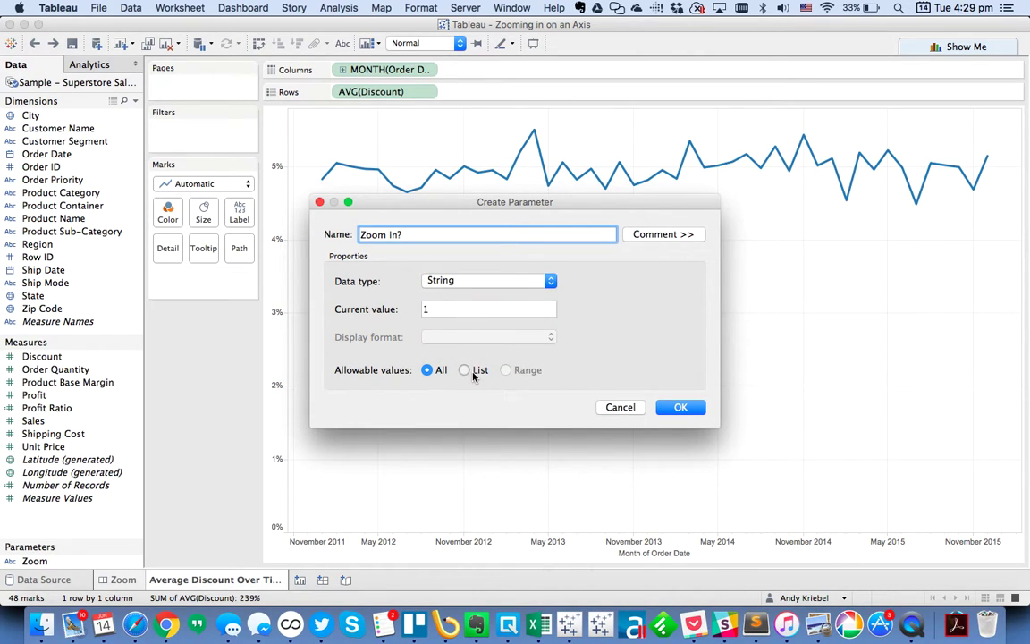
click(472, 374)
click(424, 439)
text(Yes)
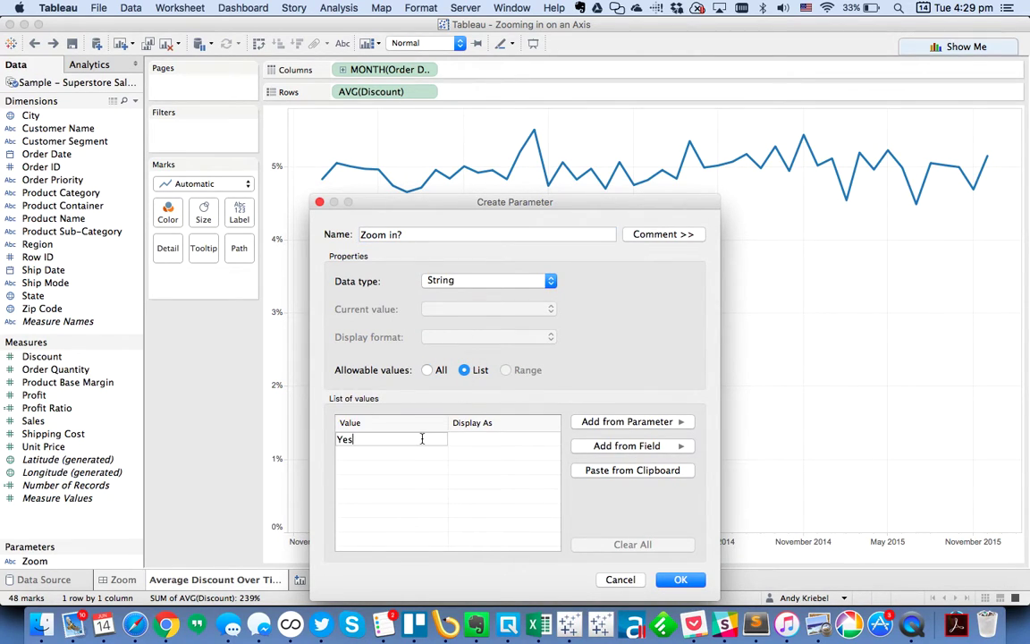
key(Return)
text(No)
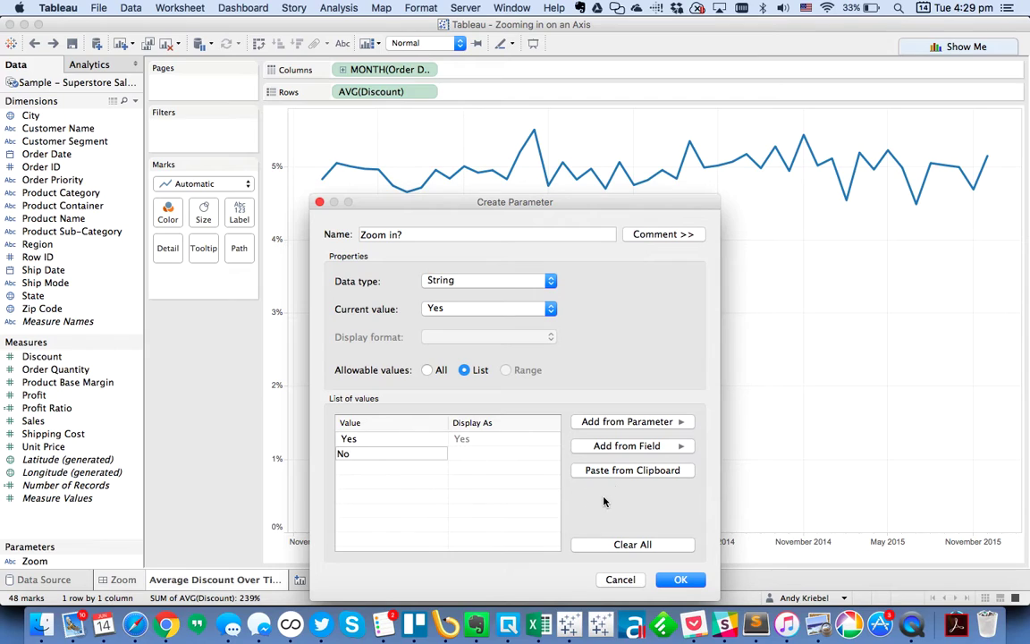
click(675, 579)
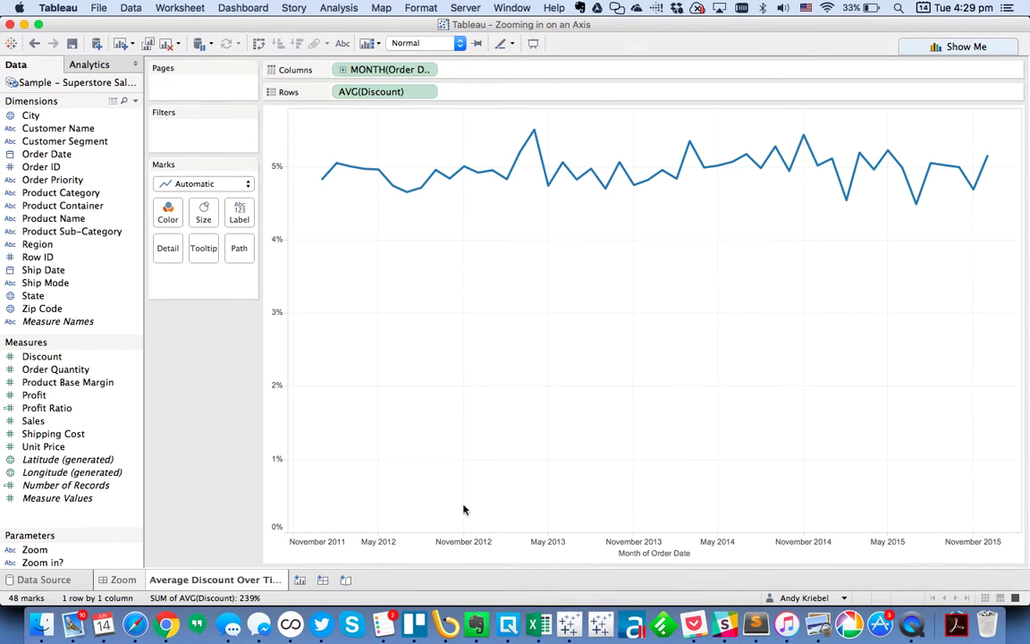
Show the Zoom in? parameter control and switch it to No, then back to Yes
right_click(40, 562)
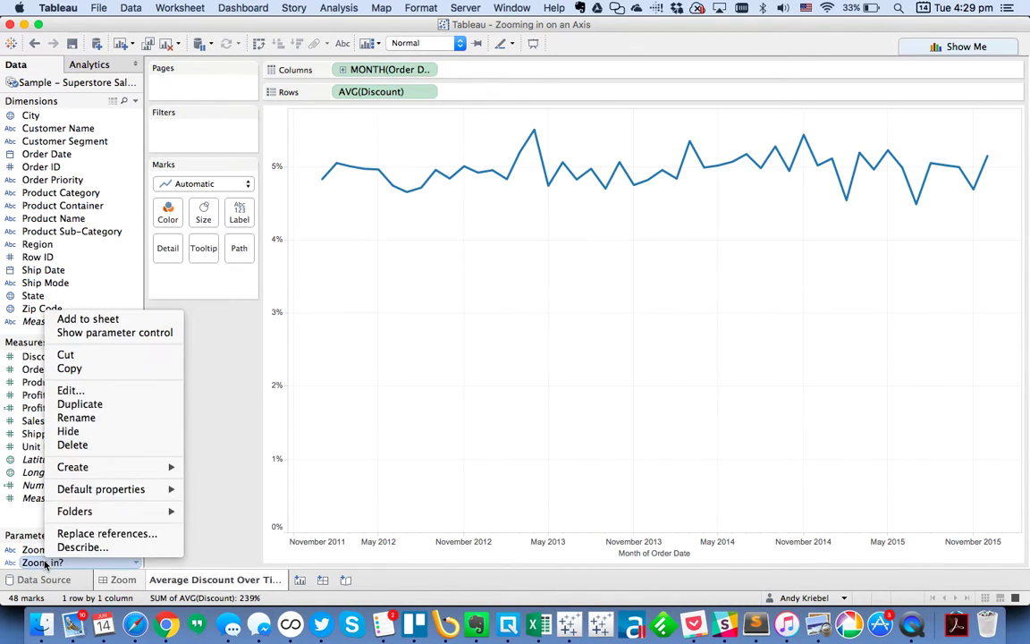
click(106, 335)
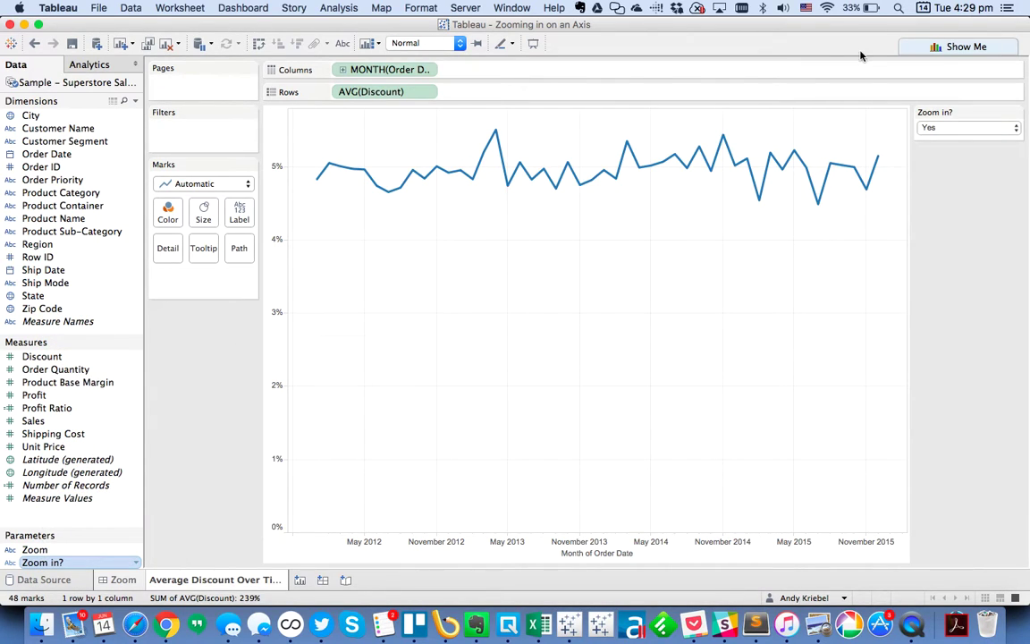
click(949, 130)
click(948, 142)
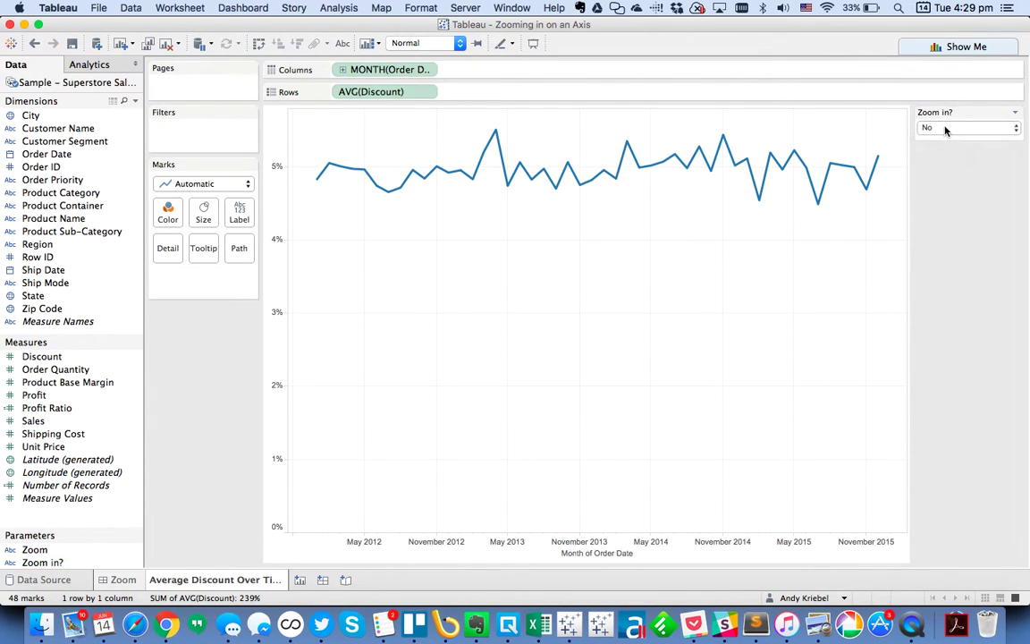
click(945, 132)
click(1005, 118)
Create a calculated field 'Zoomed in Value' with the formula IIF([Zoom in?]='No', 0, NULL)
click(134, 100)
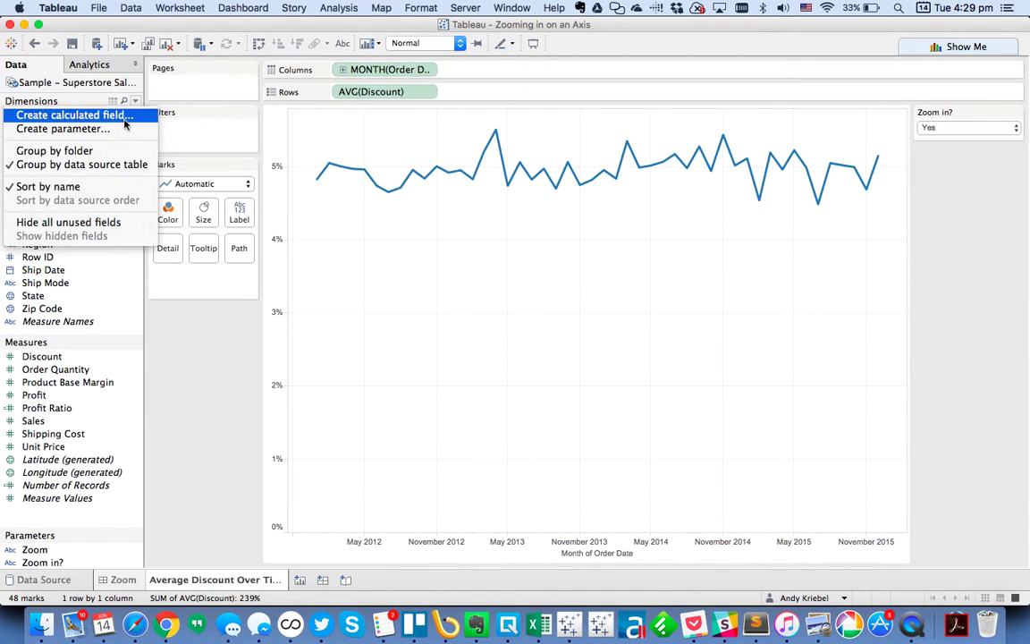
click(124, 123)
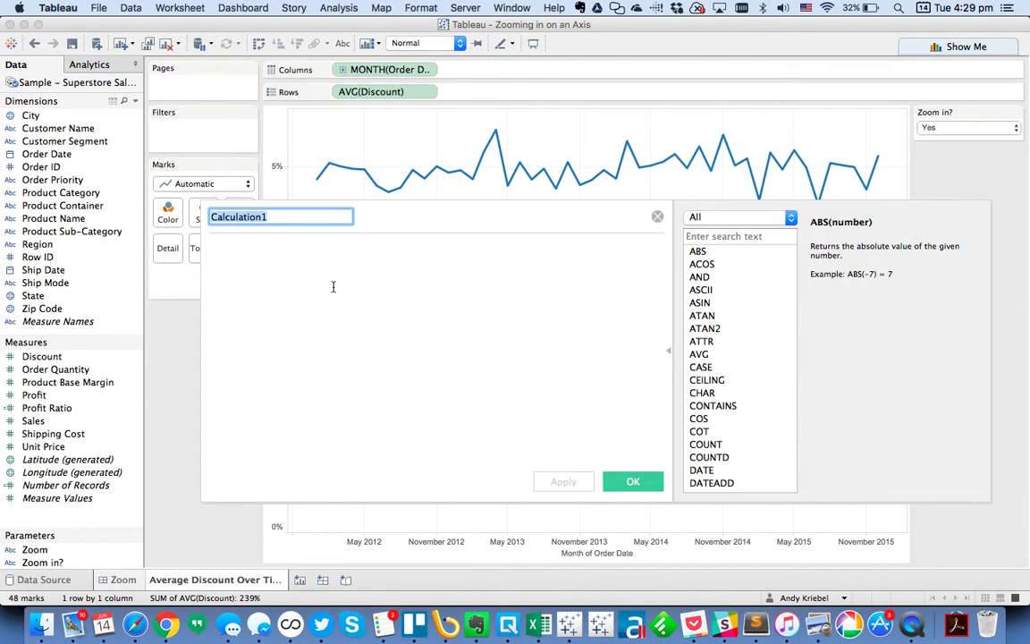
text(Zoo)
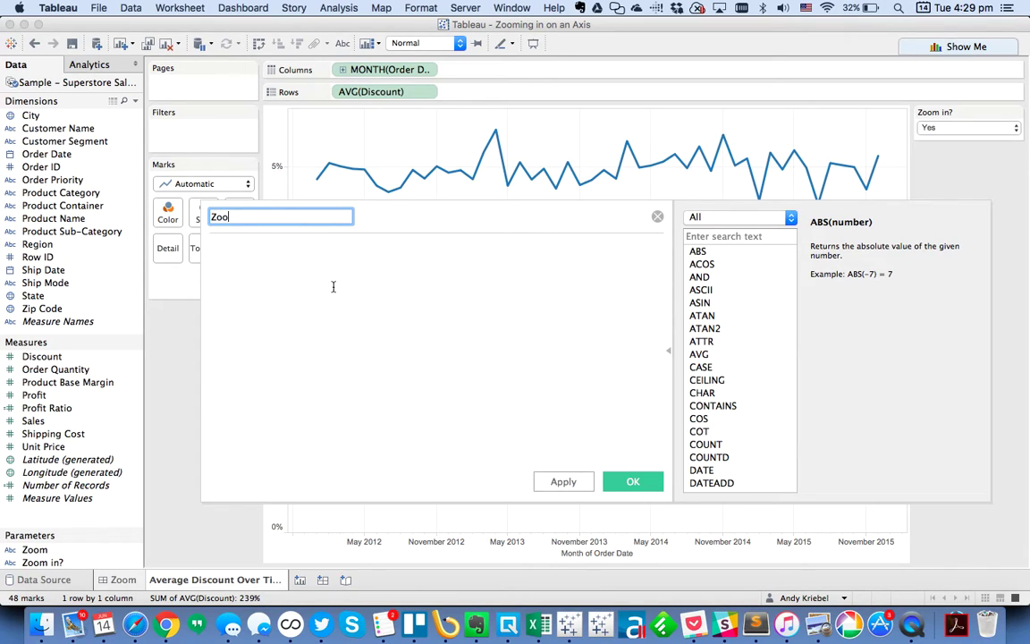
text(med in Value)
key(Tab)
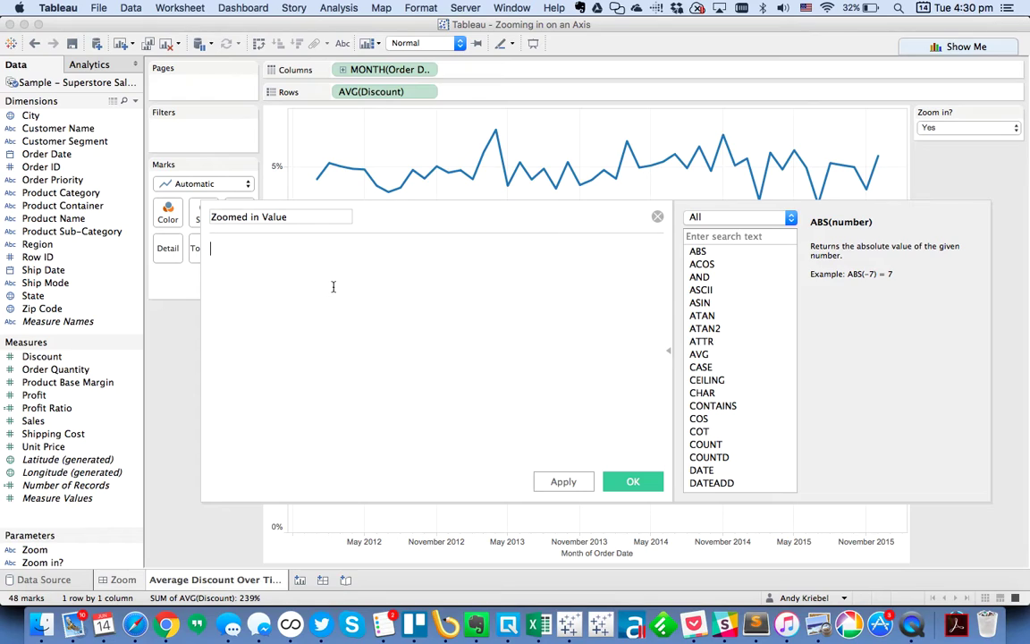
text(iif)
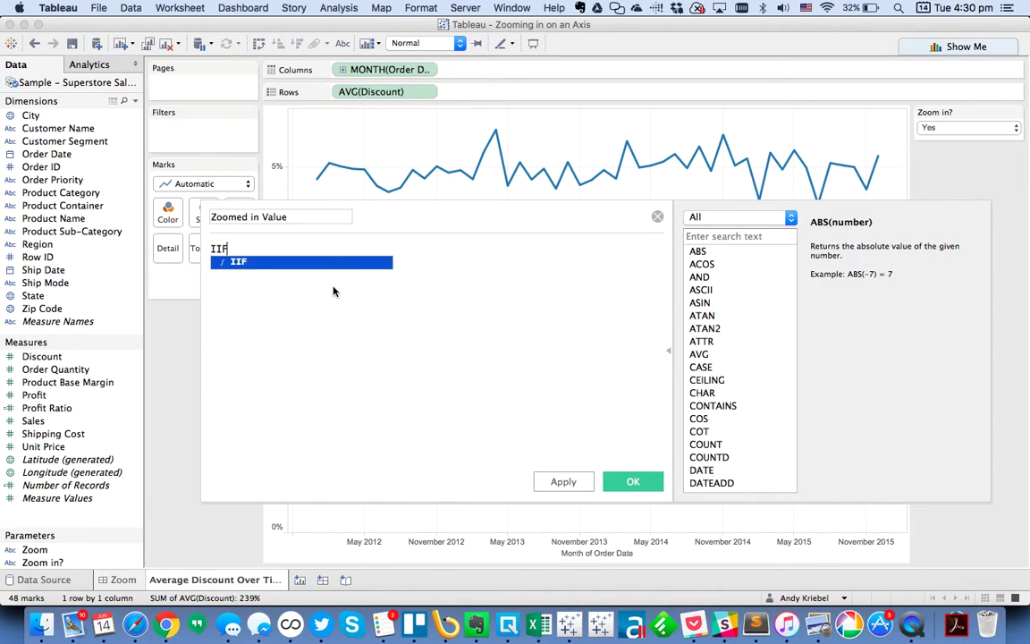
key(Return)
text(Zo)
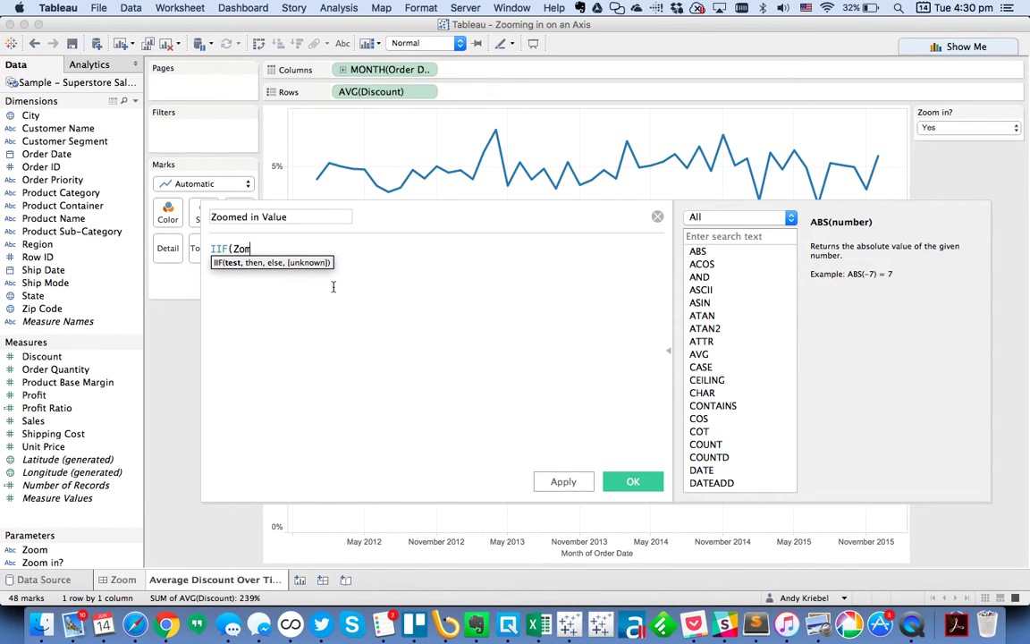
key(Down)
key(Return)
text(='No', 0, NULL))
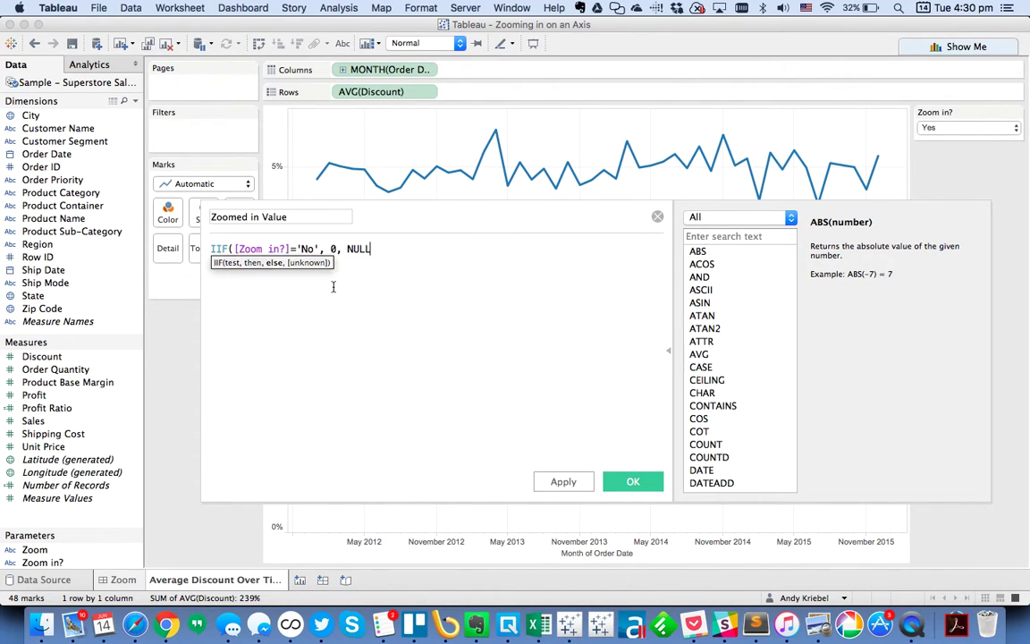
Save Zoomed in Value and add it to the Marks card
click(632, 484)
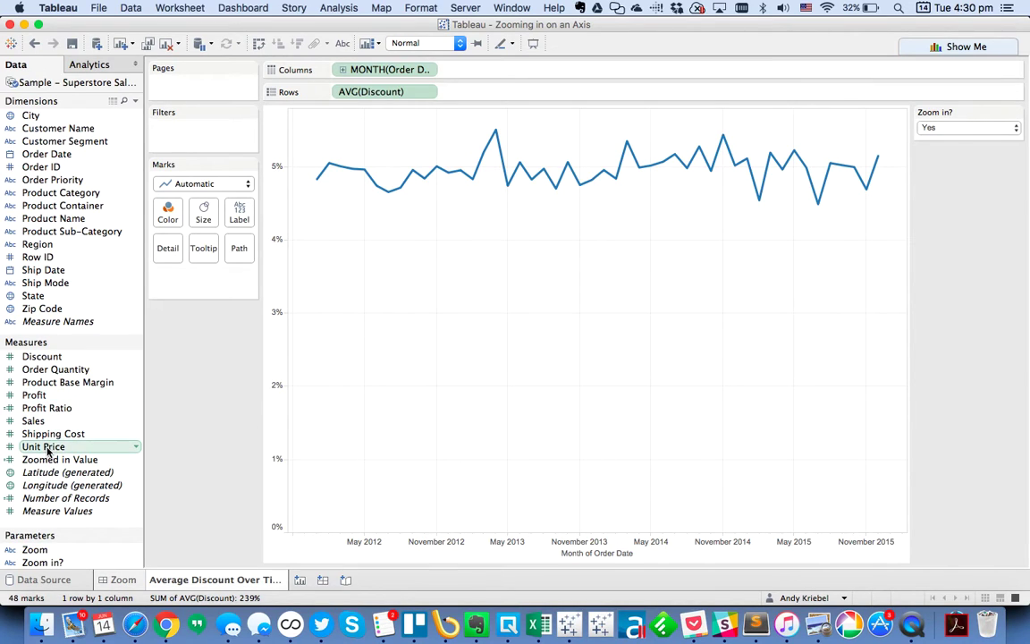
drag(49, 460, 159, 247)
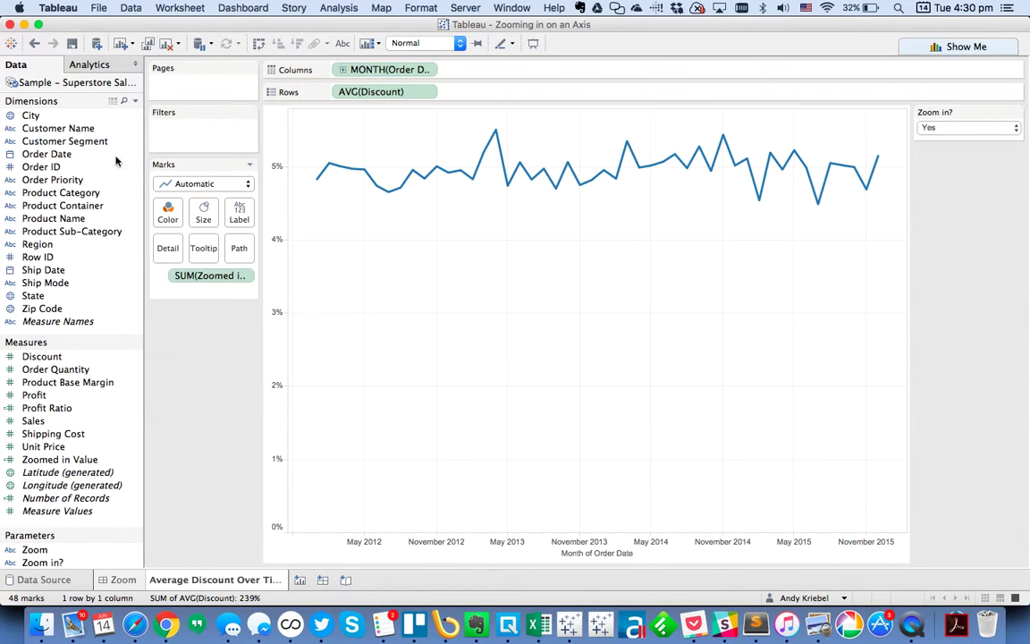
click(98, 68)
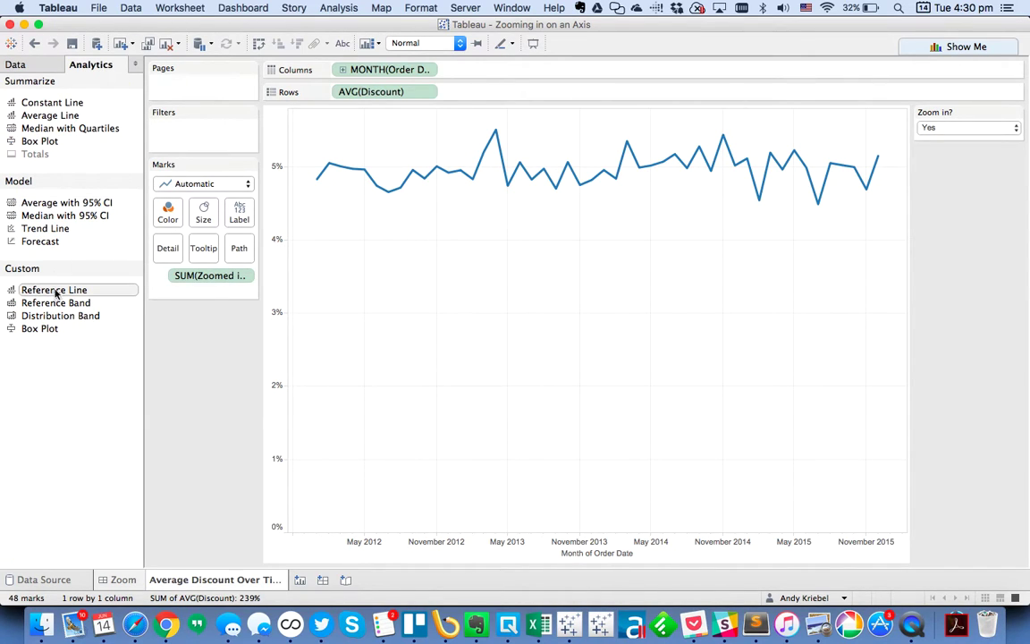
Add a table-wide reference line at SUM(Zoomed in Value) with no label, no line, and no recalculated line
drag(56, 291, 386, 202)
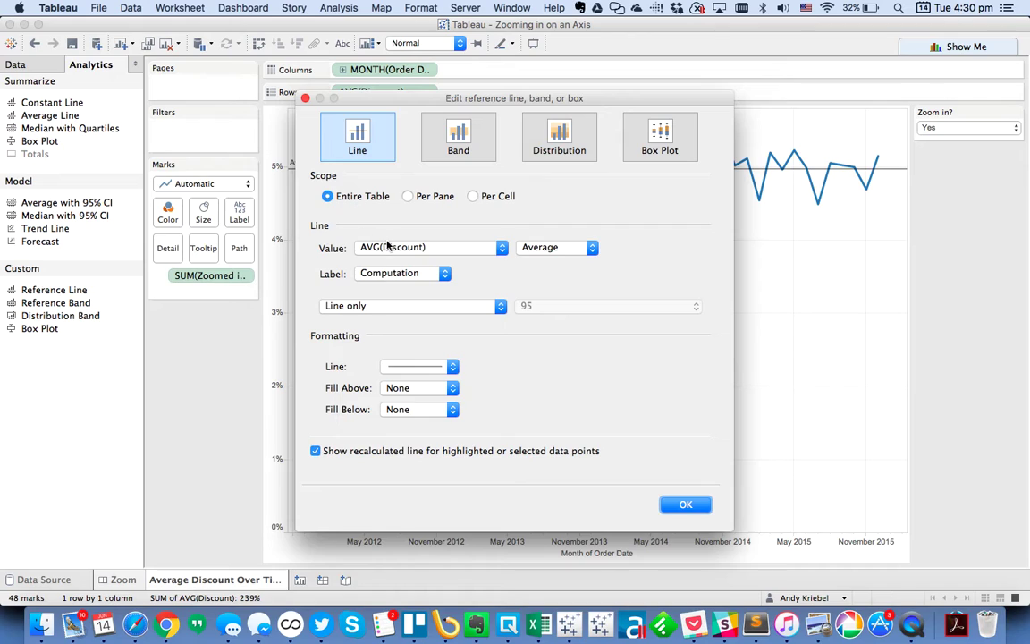
click(390, 249)
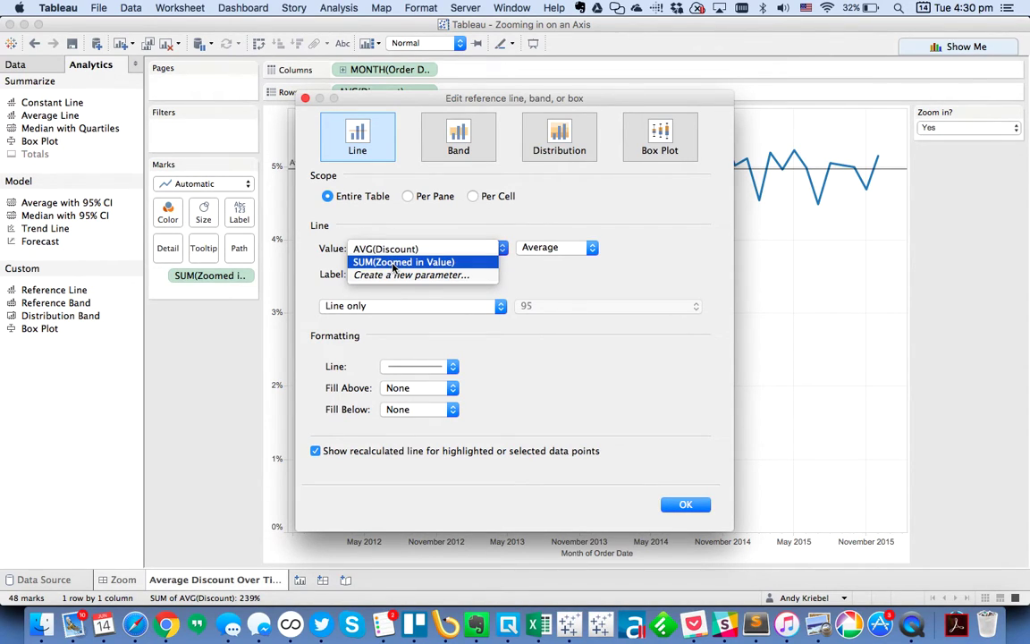
click(392, 263)
click(392, 270)
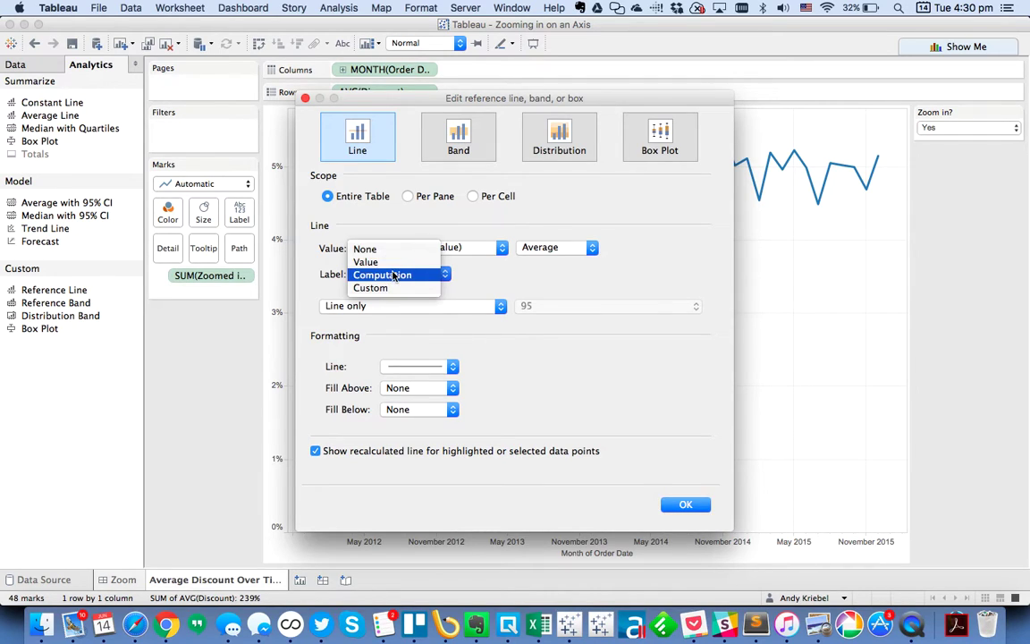
click(387, 248)
click(401, 369)
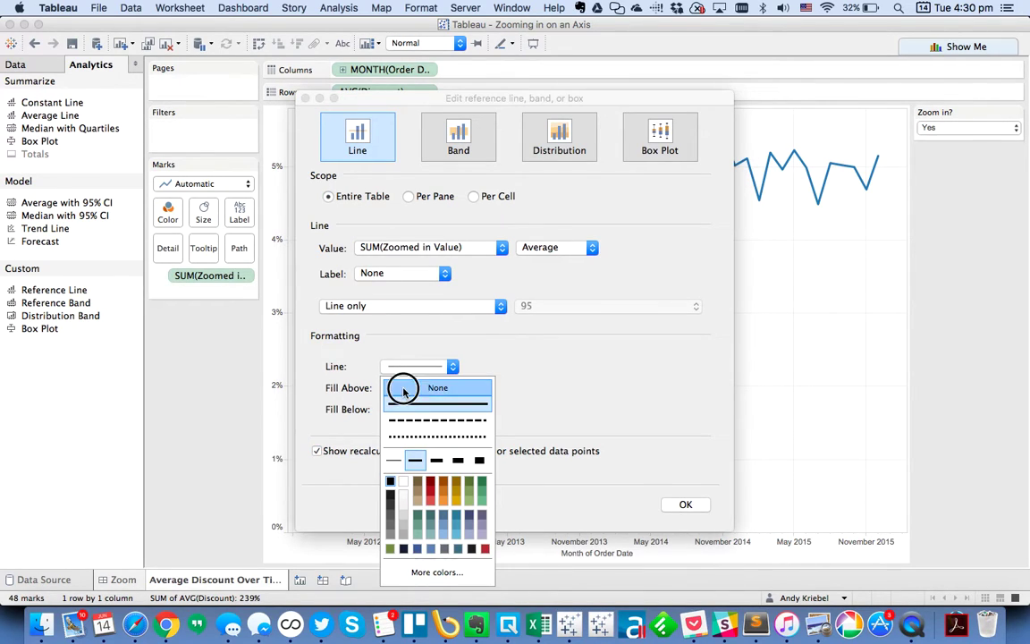
click(402, 388)
click(316, 451)
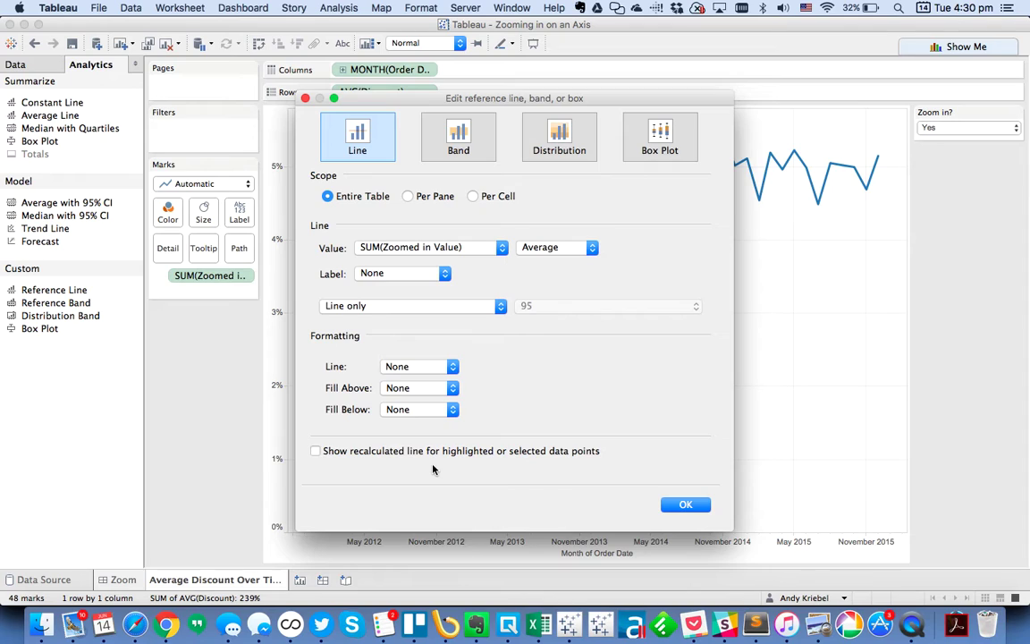
click(684, 506)
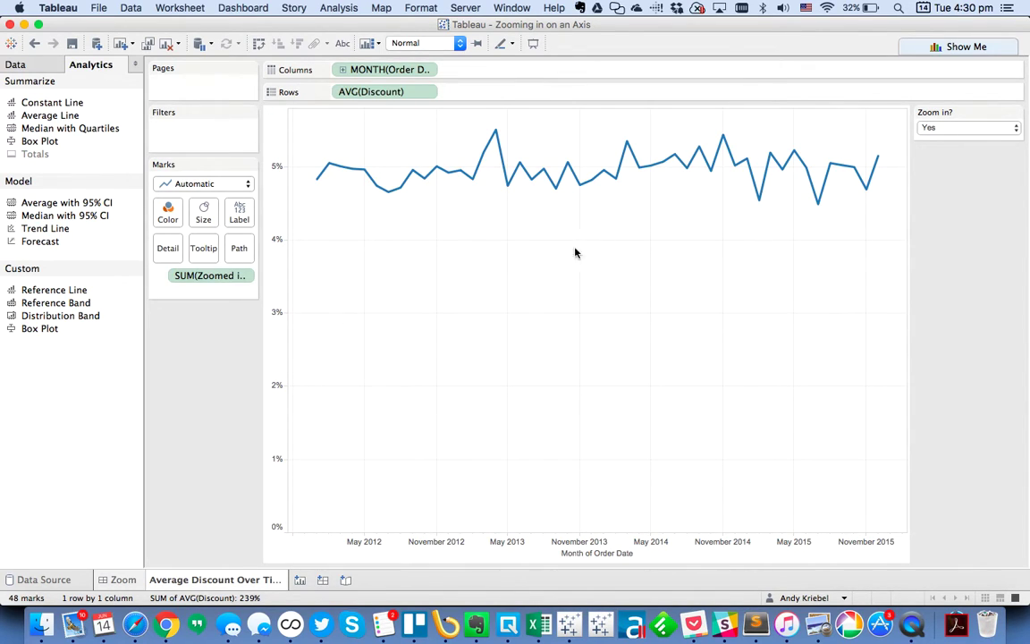
Set Zoom in? to No and check the 0% reference line
click(940, 130)
click(937, 140)
click(936, 129)
click(937, 128)
click(936, 128)
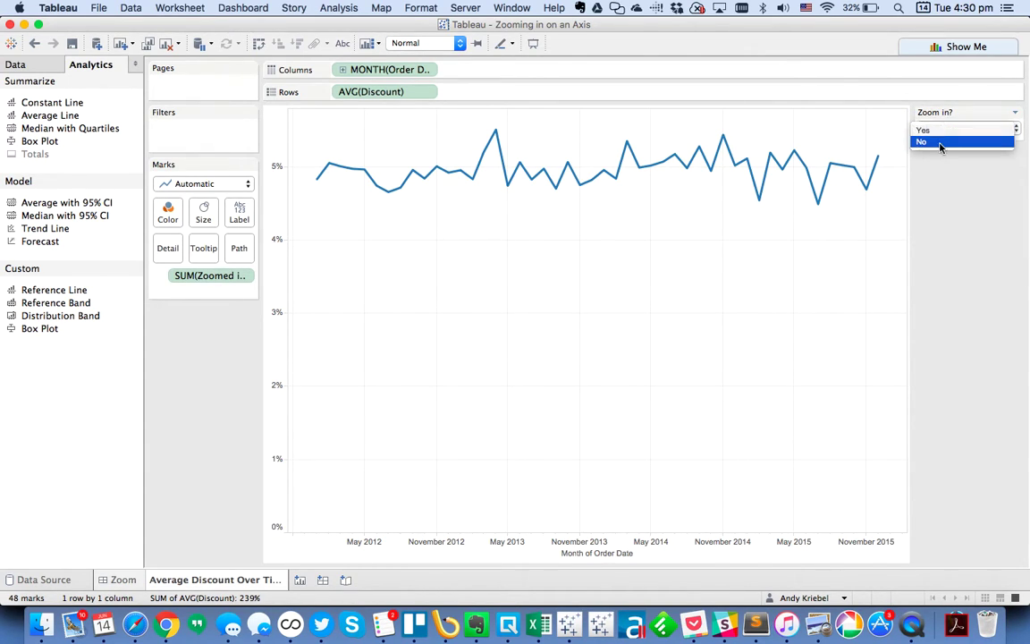
click(937, 141)
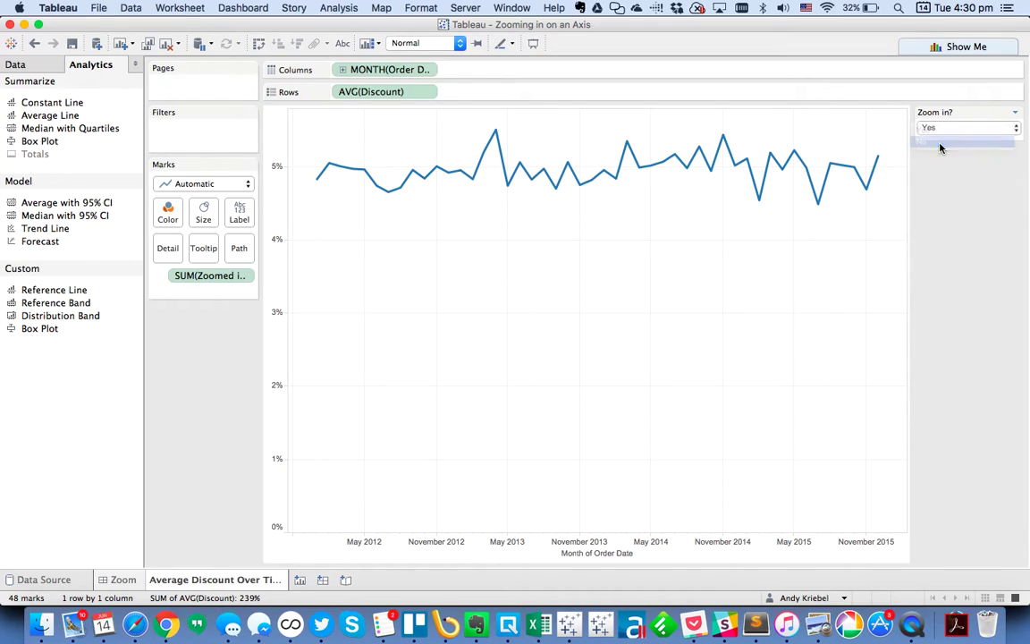
click(311, 531)
click(336, 442)
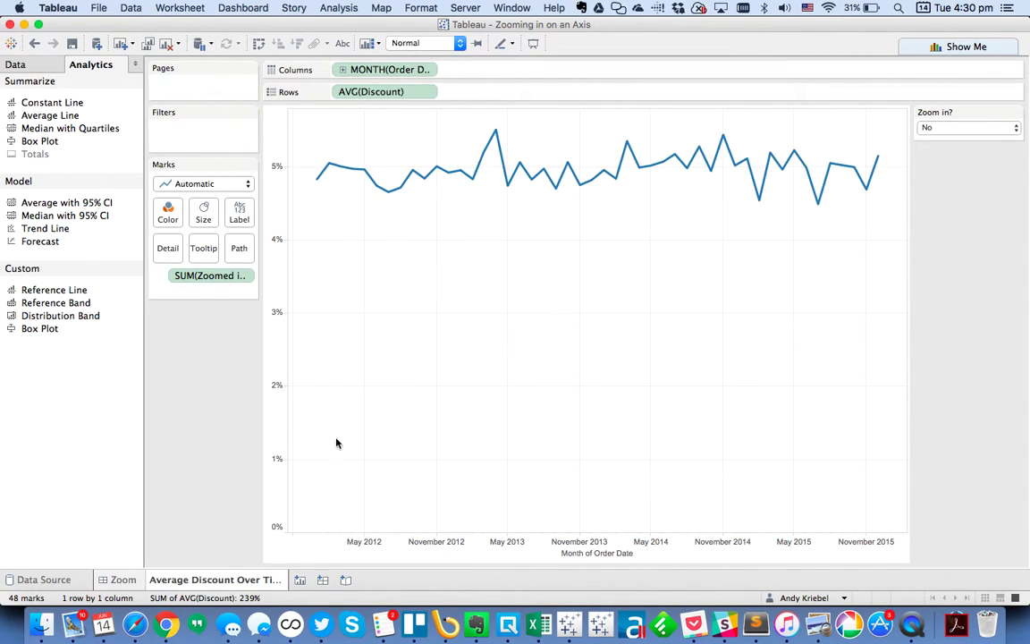
Uncheck Include zero on the Discount axis
double_click(280, 373)
click(636, 189)
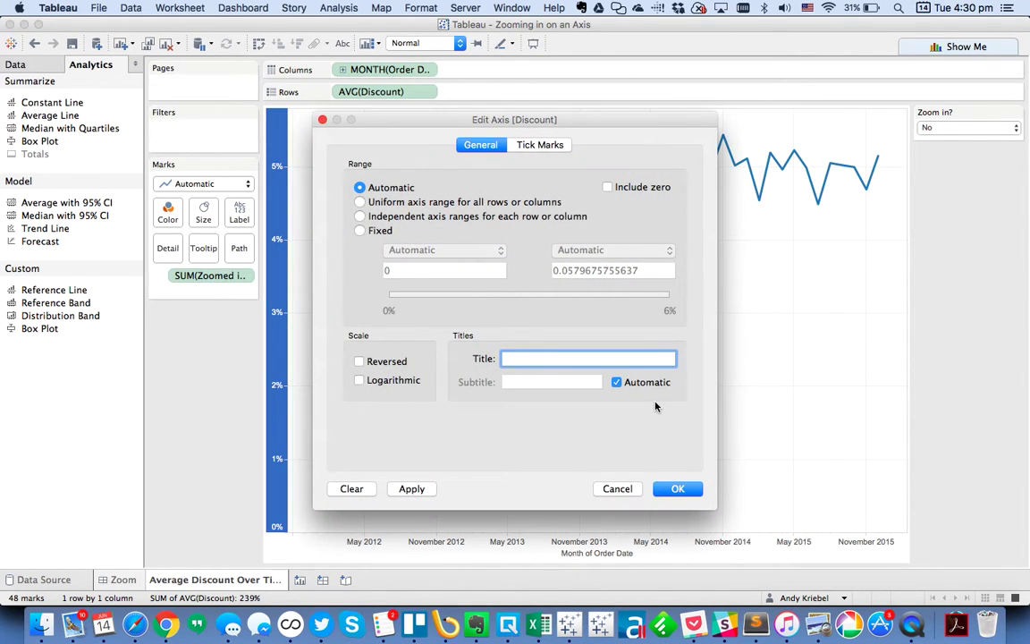
click(676, 488)
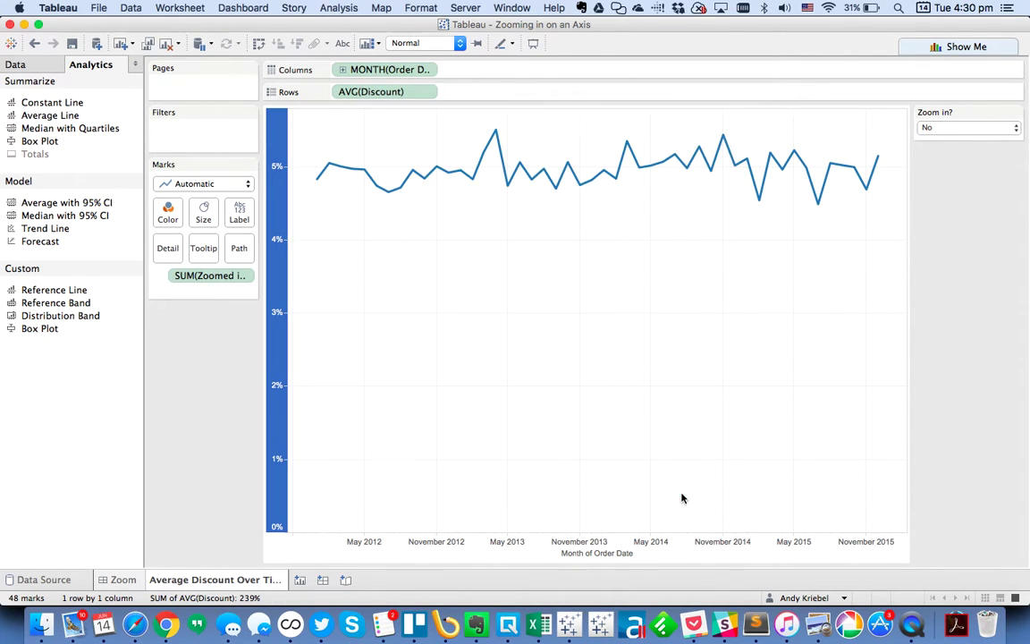
Toggle Zoom in? between Yes (zoomed axis) and No (0%-based axis) to test it
click(964, 130)
click(949, 121)
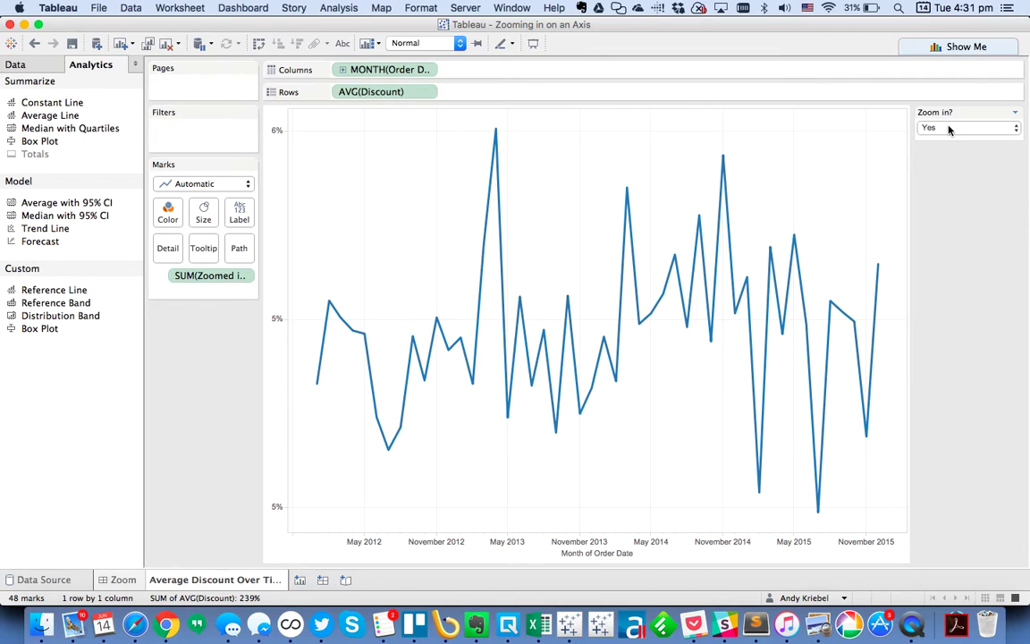
click(949, 128)
click(948, 141)
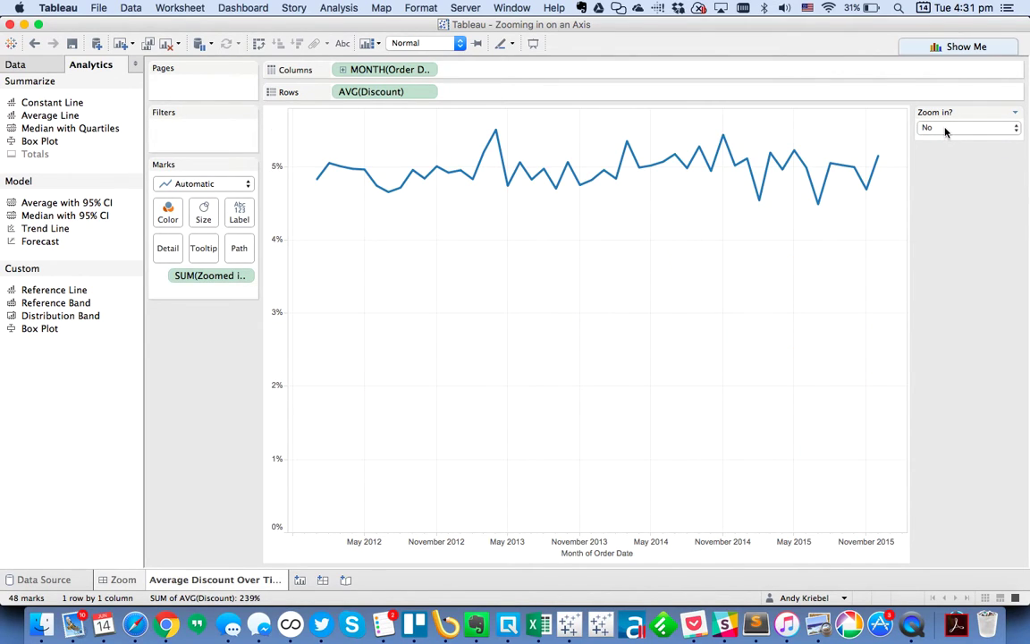
click(944, 131)
click(943, 120)
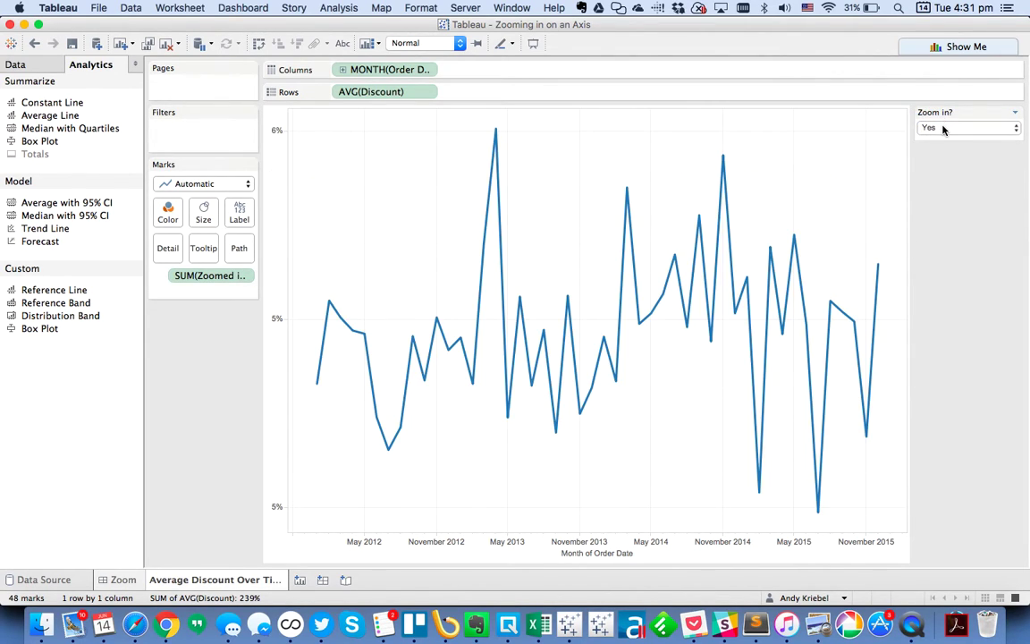
click(943, 128)
click(939, 142)
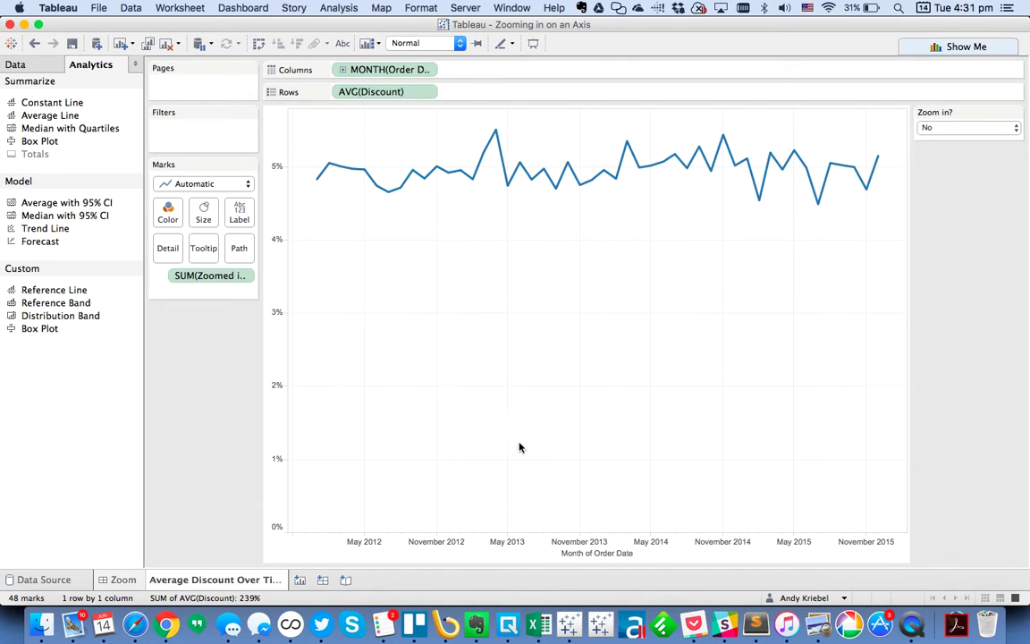